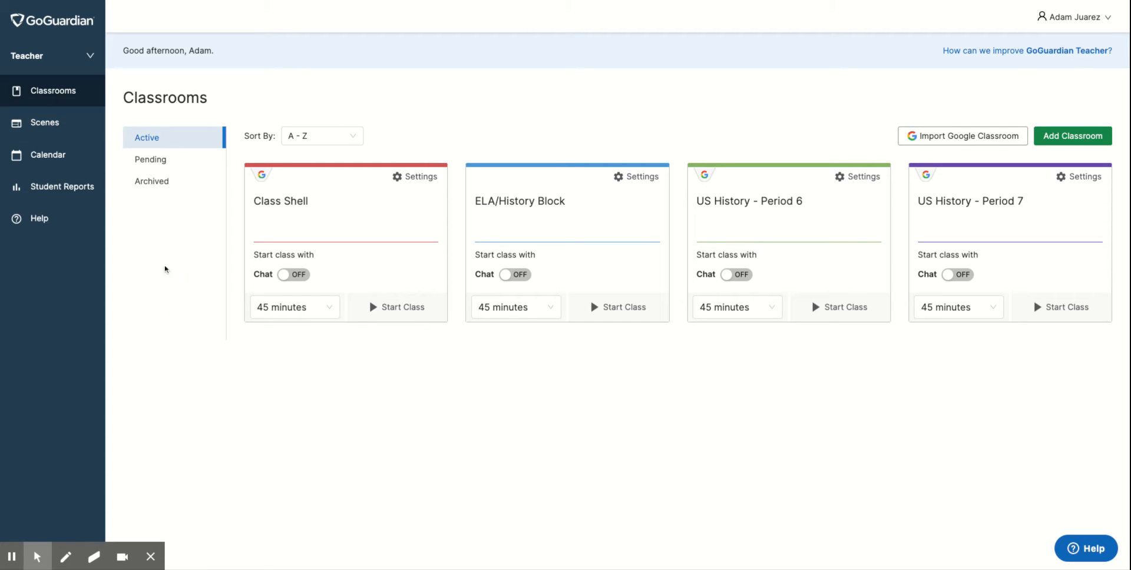
Create a new scene and name it "No Music"
{"action": "left_click", "coordinate": [44, 122]}
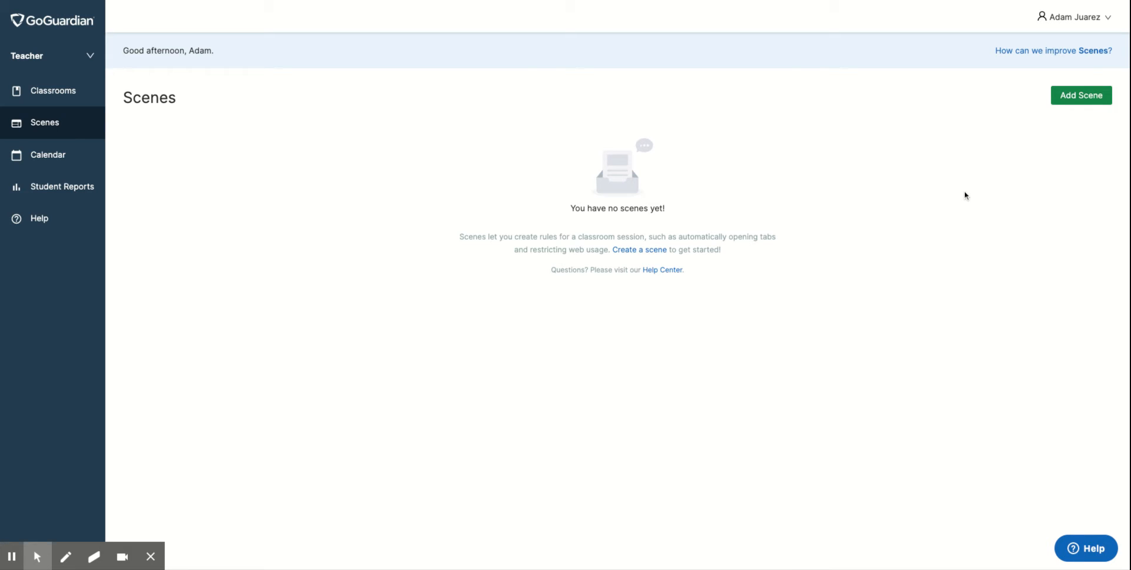
{"action": "left_click", "coordinate": [1068, 96]}
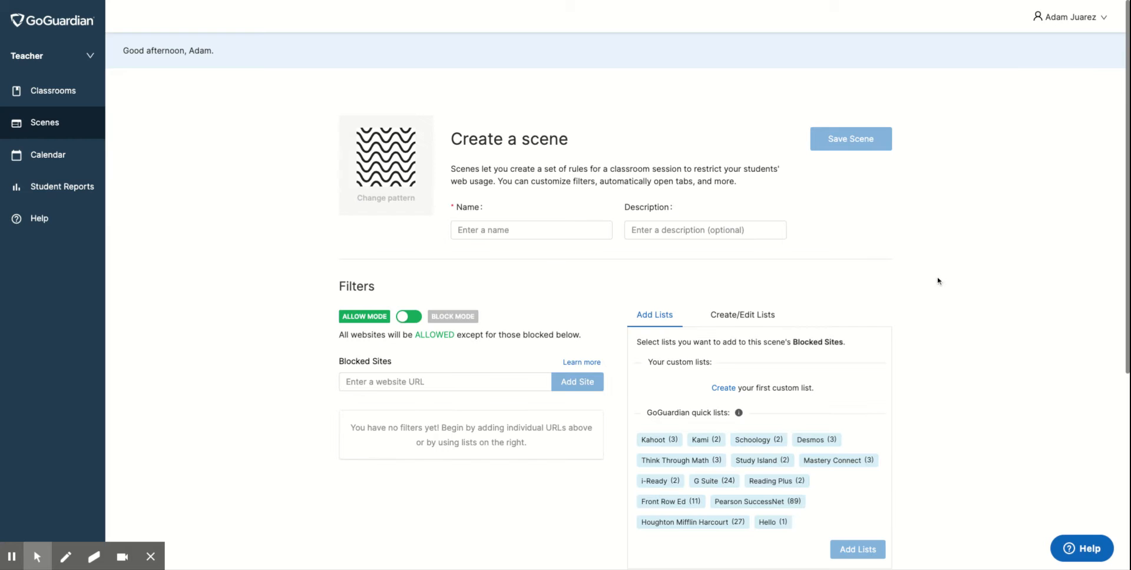
{"action": "left_click", "coordinate": [532, 231]}
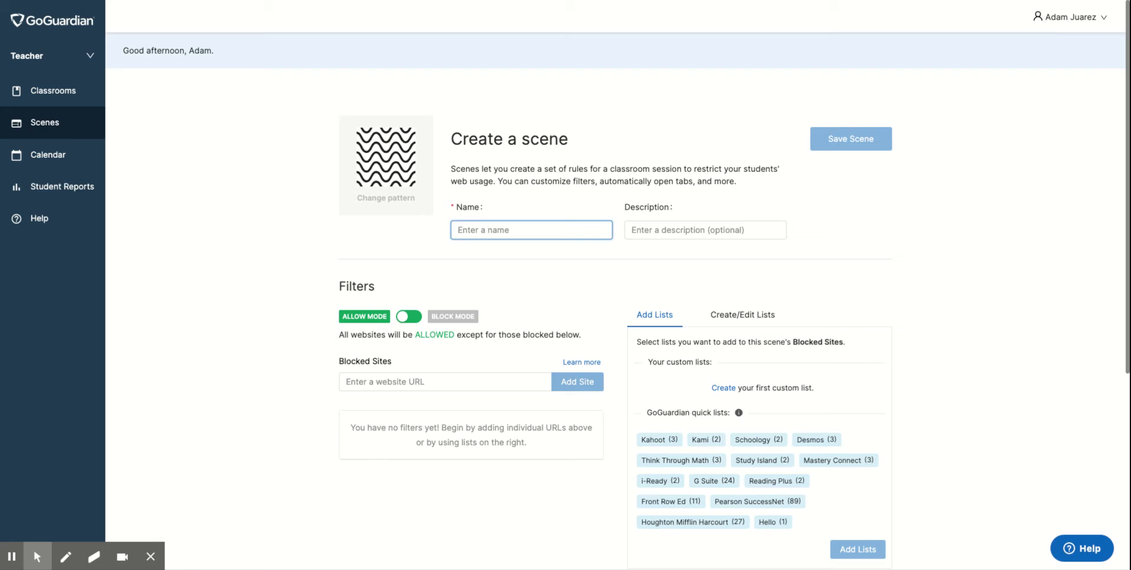
{"action": "type", "text": "No"}
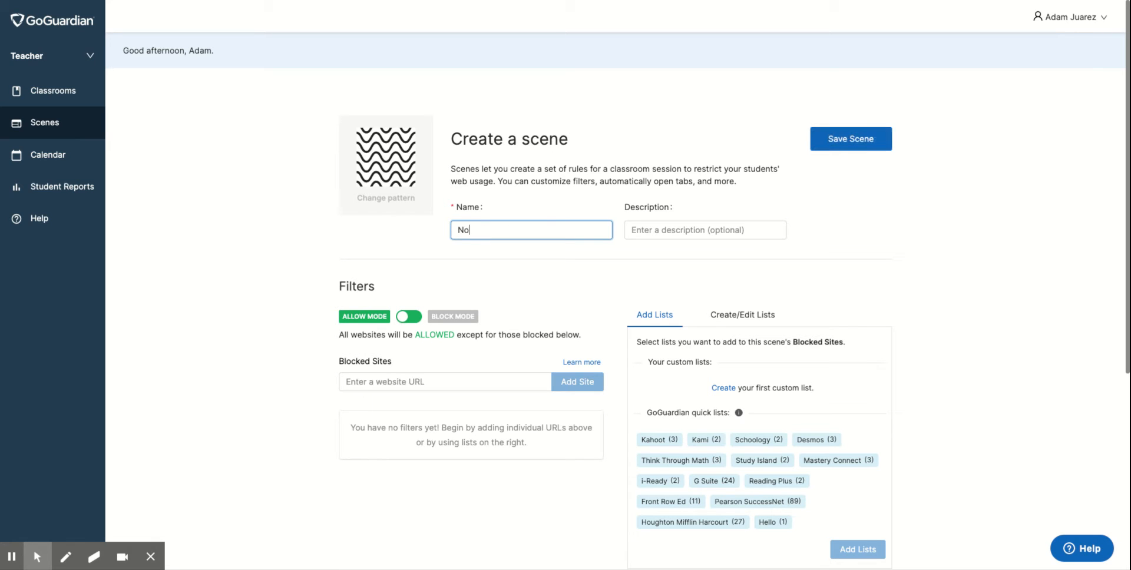
{"action": "type", "text": " Music"}
{"action": "left_click", "coordinate": [523, 275]}
Switch the scene's filters to Block Mode and back to Allow Mode
{"action": "scroll", "coordinate": [234, 294], "scroll_direction": "down", "scroll_amount": 2}
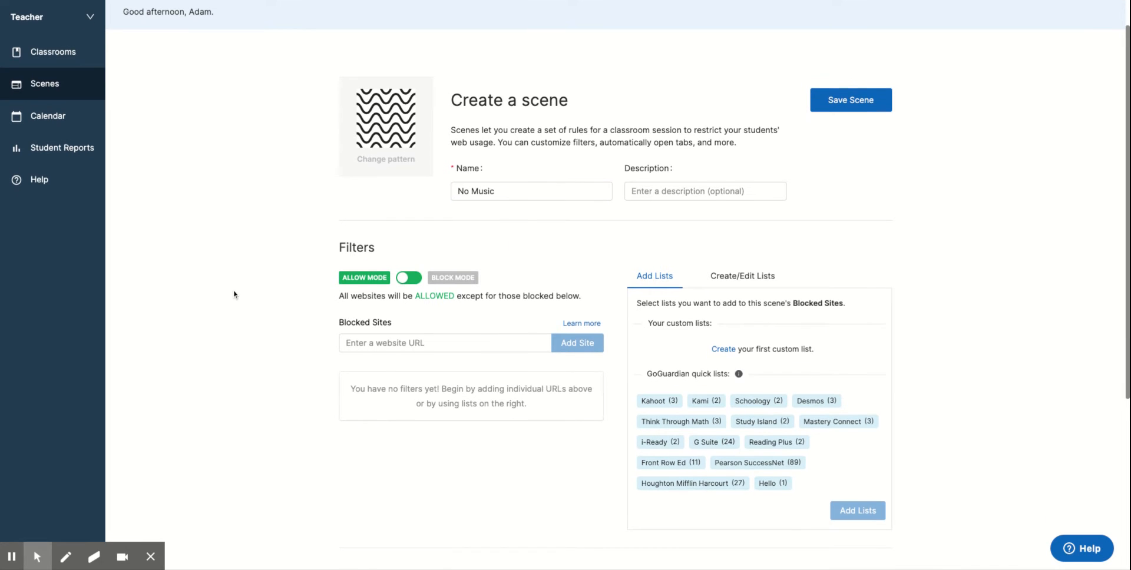
{"action": "scroll", "coordinate": [233, 294], "scroll_direction": "down", "scroll_amount": 2}
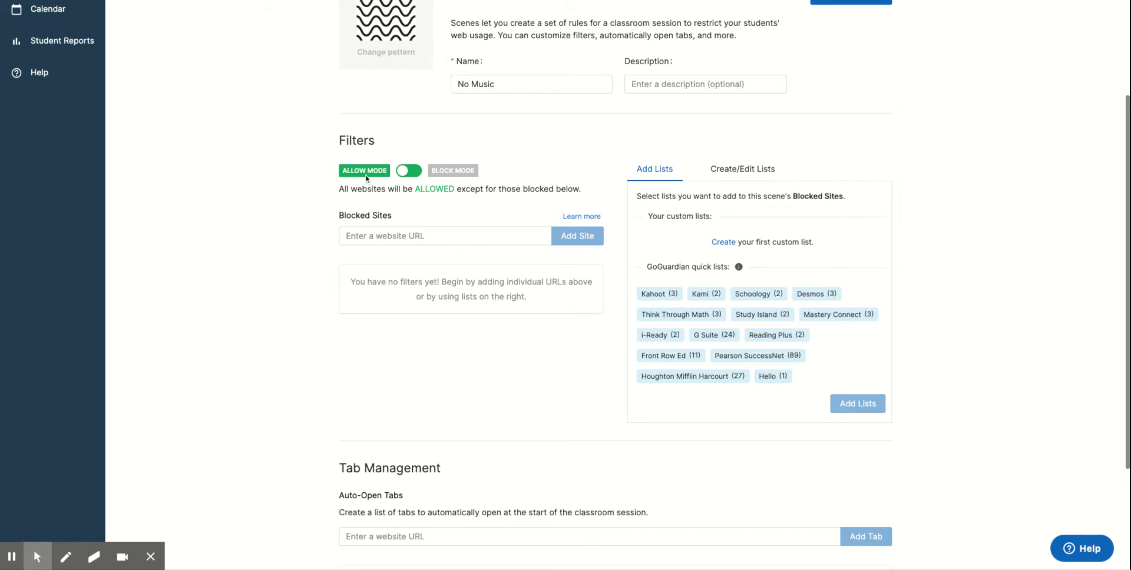
{"action": "left_click", "coordinate": [380, 235]}
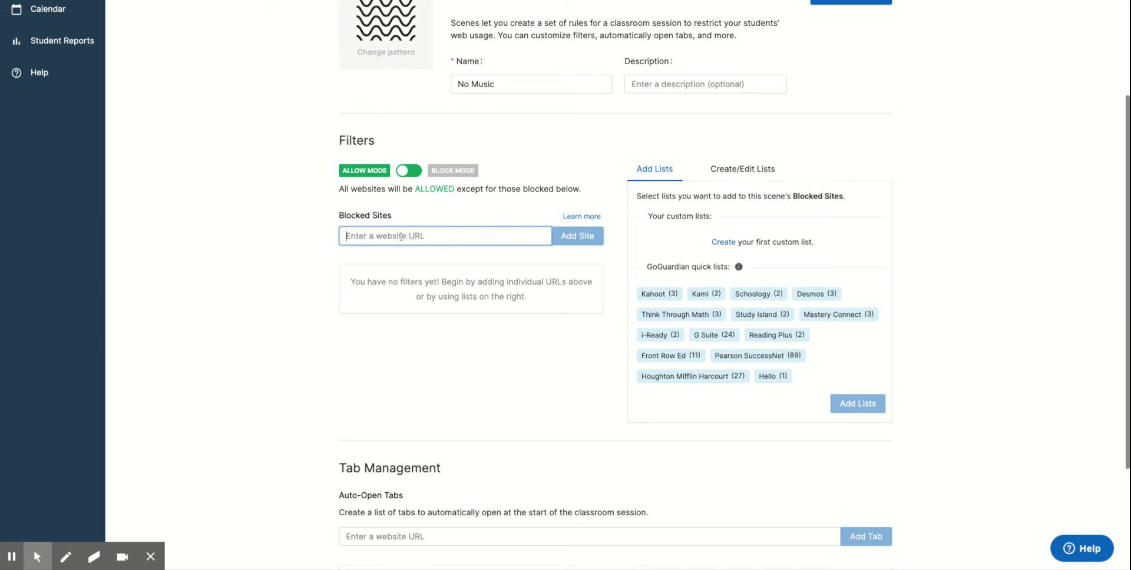
{"action": "left_click", "coordinate": [404, 172]}
{"action": "left_click", "coordinate": [384, 235]}
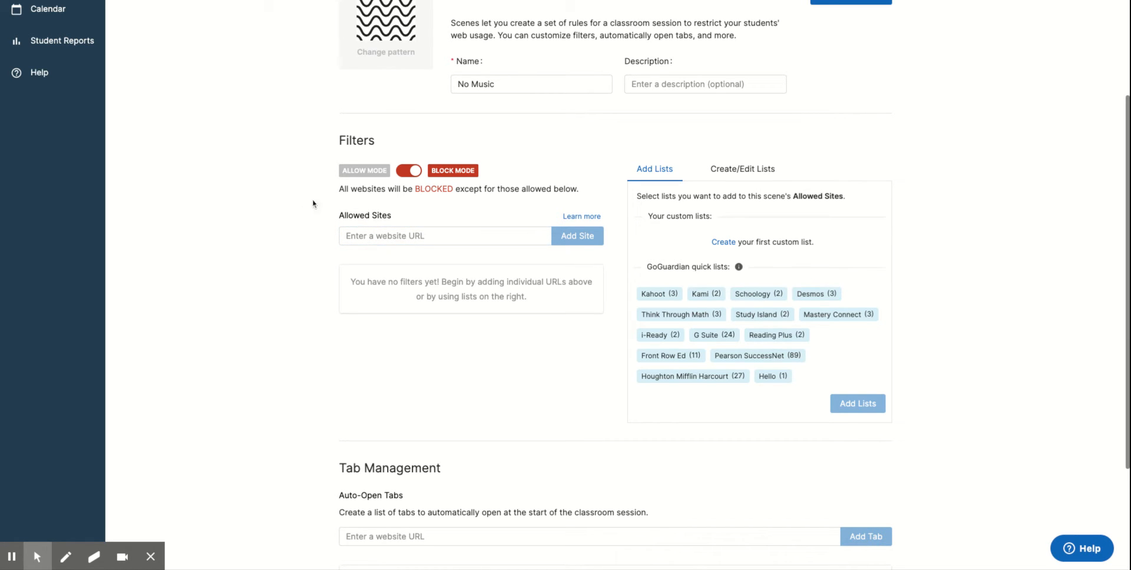
{"action": "left_click", "coordinate": [413, 172]}
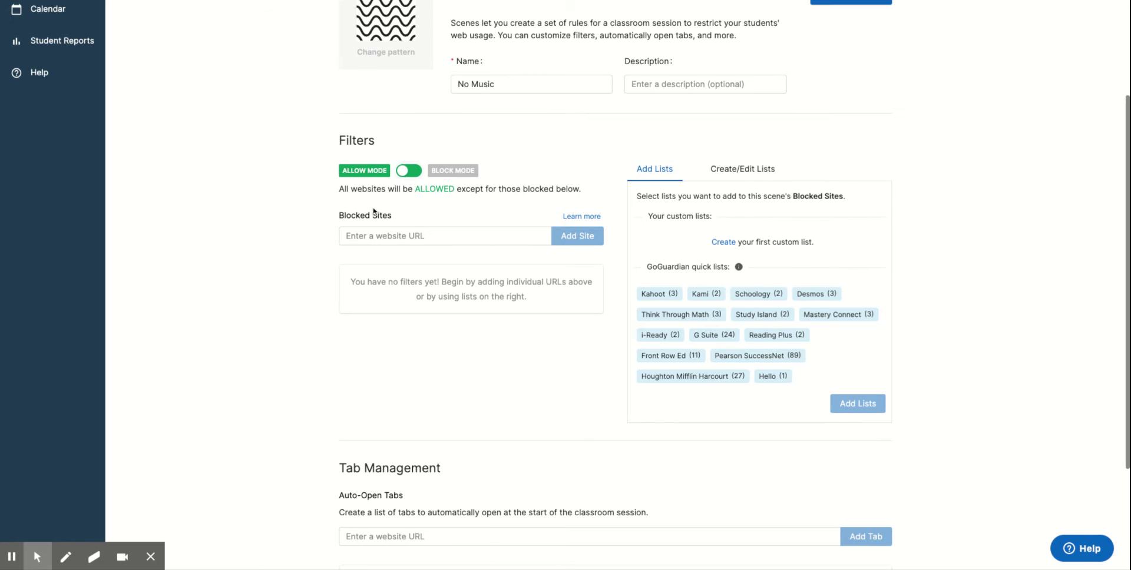
Add youtube.com and spotify.com to the scene's blocked sites
{"action": "scroll", "coordinate": [379, 234], "scroll_direction": "up", "scroll_amount": 1}
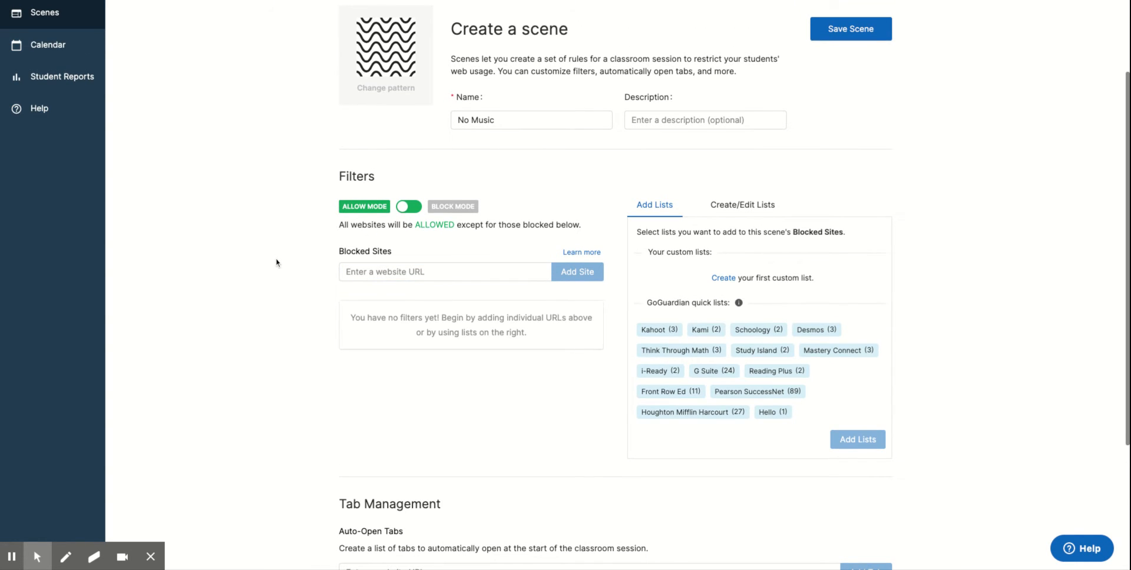
{"action": "left_click", "coordinate": [349, 272]}
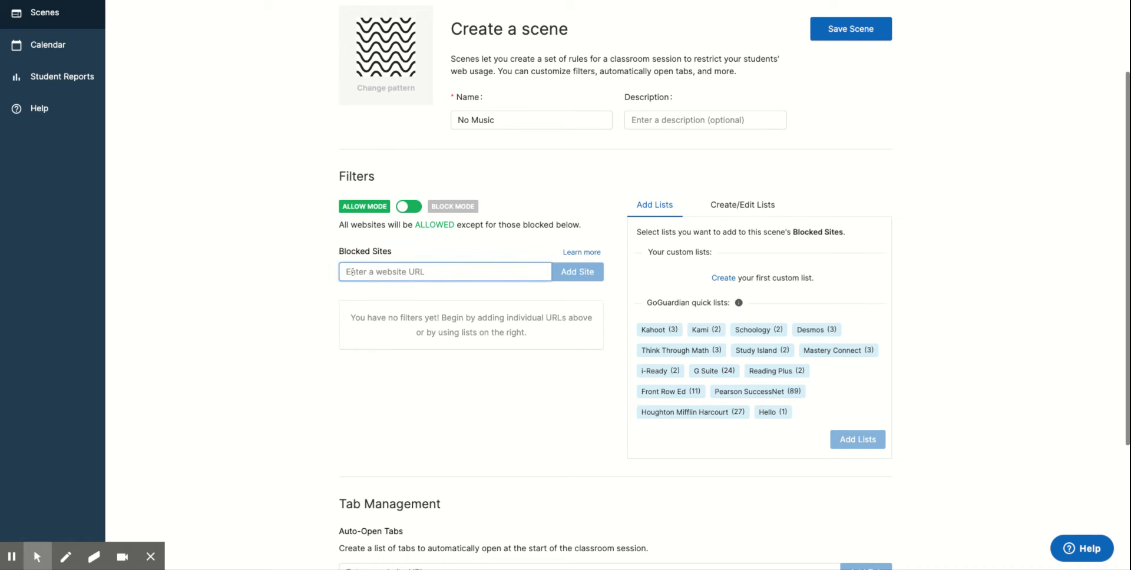
{"action": "type", "text": "you"}
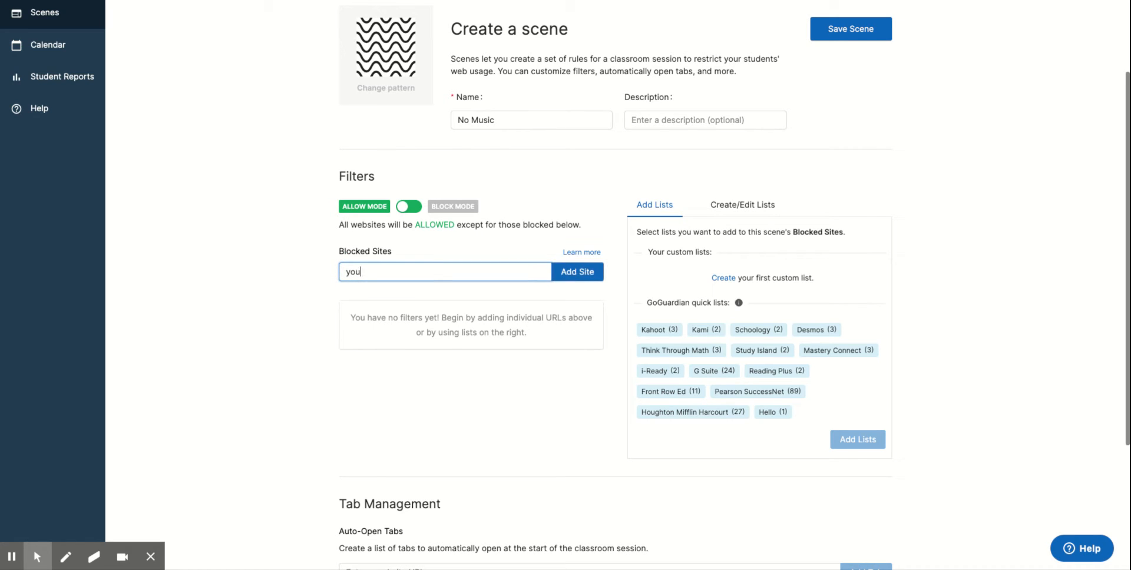
{"action": "type", "text": "tube.com"}
{"action": "key", "text": "Return"}
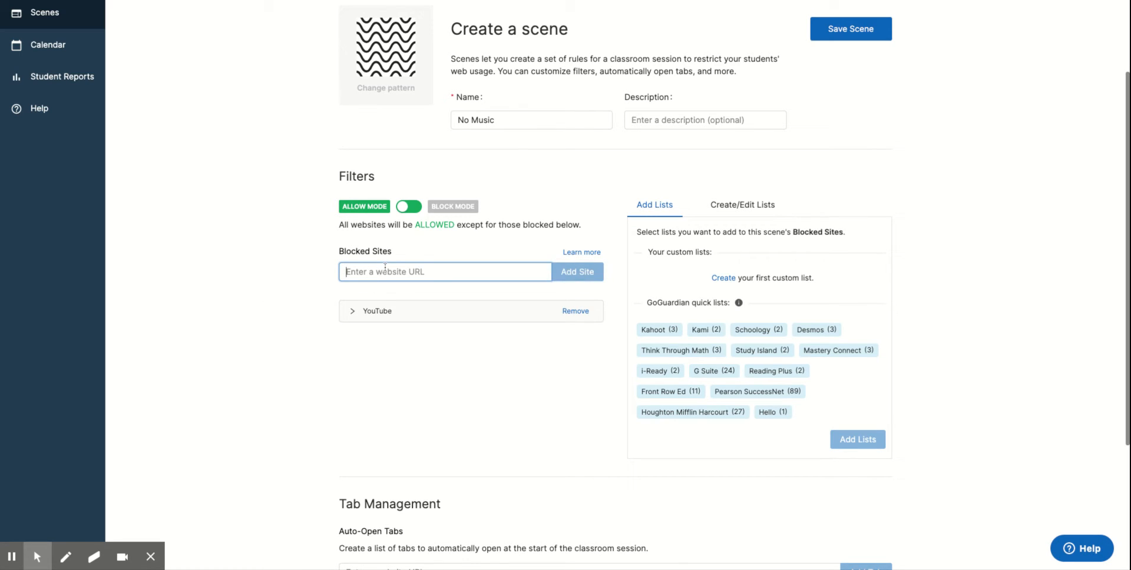
{"action": "type", "text": "spotify.com"}
{"action": "key", "text": "Return"}
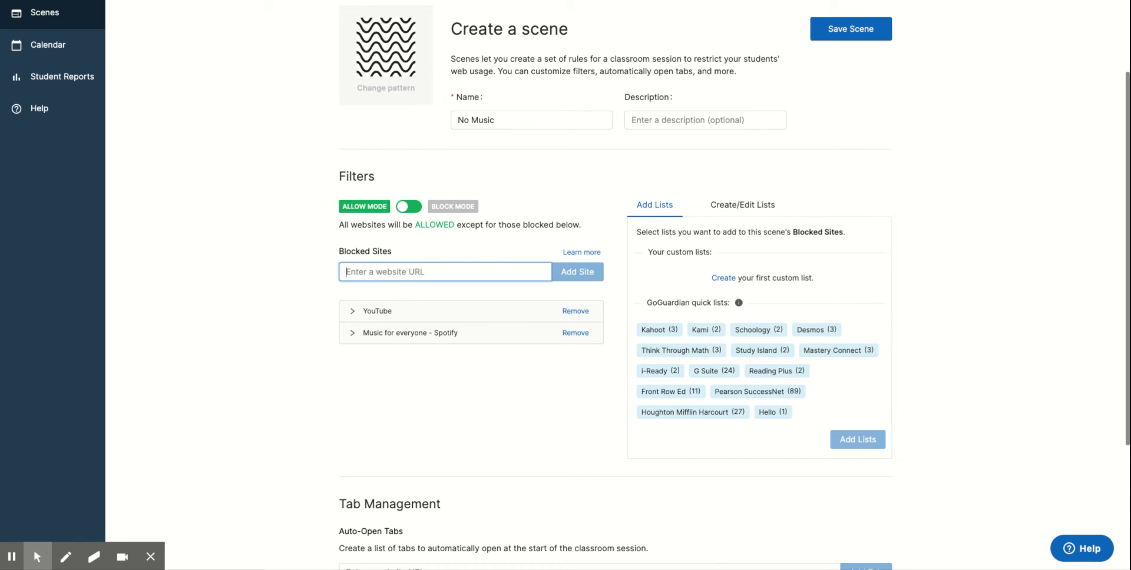
Add iheartradio.com to the scene's blocked sites
{"action": "type", "text": "iheartradio"}
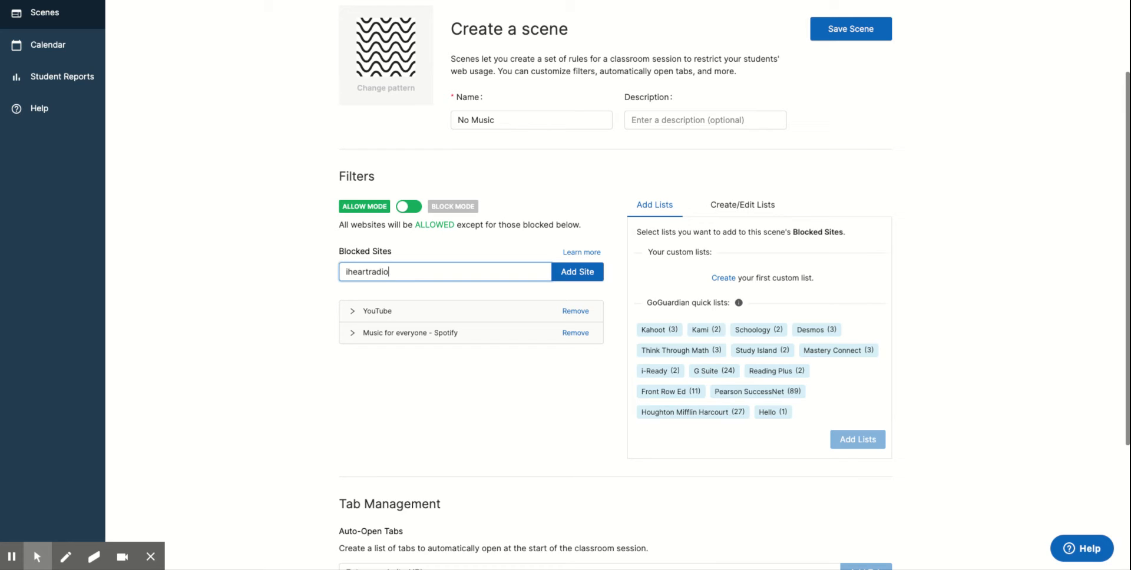
{"action": "type", "text": ".com"}
{"action": "key", "text": "BackSpace"}
{"action": "key", "text": "BackSpace"}
{"action": "type", "text": "com"}
{"action": "left_click", "coordinate": [561, 271]}
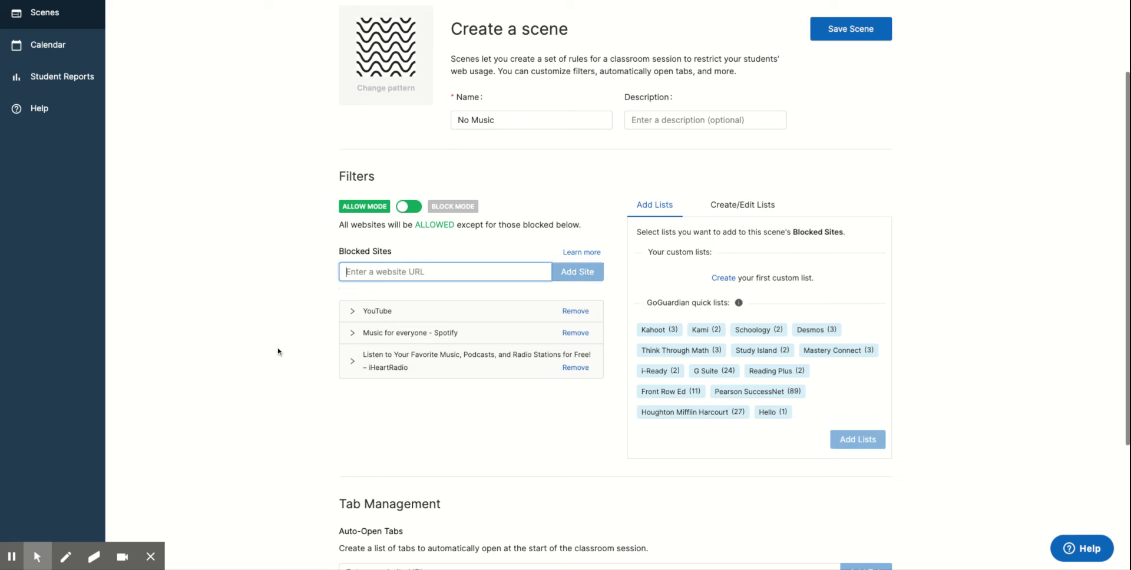
Add classroom.google.com to the tabs that open automatically at the start of the session
{"action": "scroll", "coordinate": [609, 468], "scroll_direction": "down", "scroll_amount": 1}
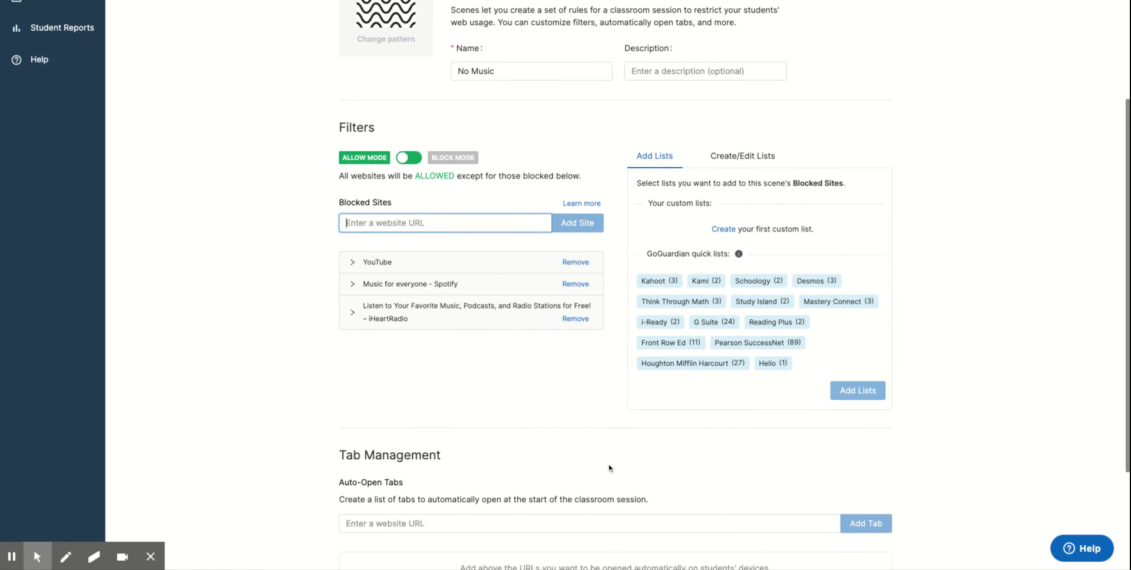
{"action": "scroll", "coordinate": [610, 468], "scroll_direction": "up", "scroll_amount": 1}
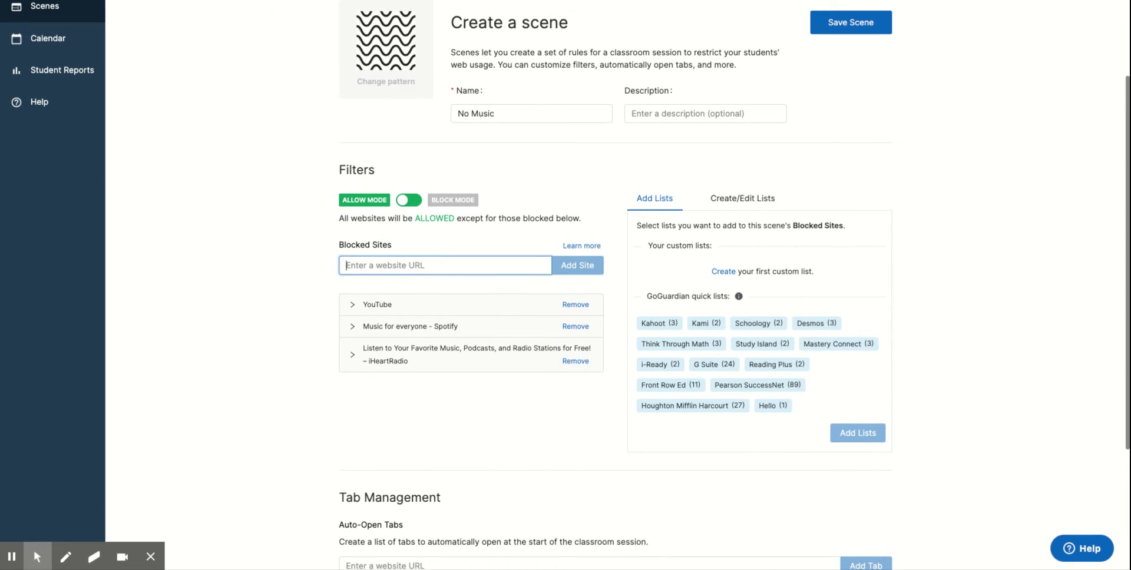
{"action": "scroll", "coordinate": [610, 468], "scroll_direction": "up", "scroll_amount": 1}
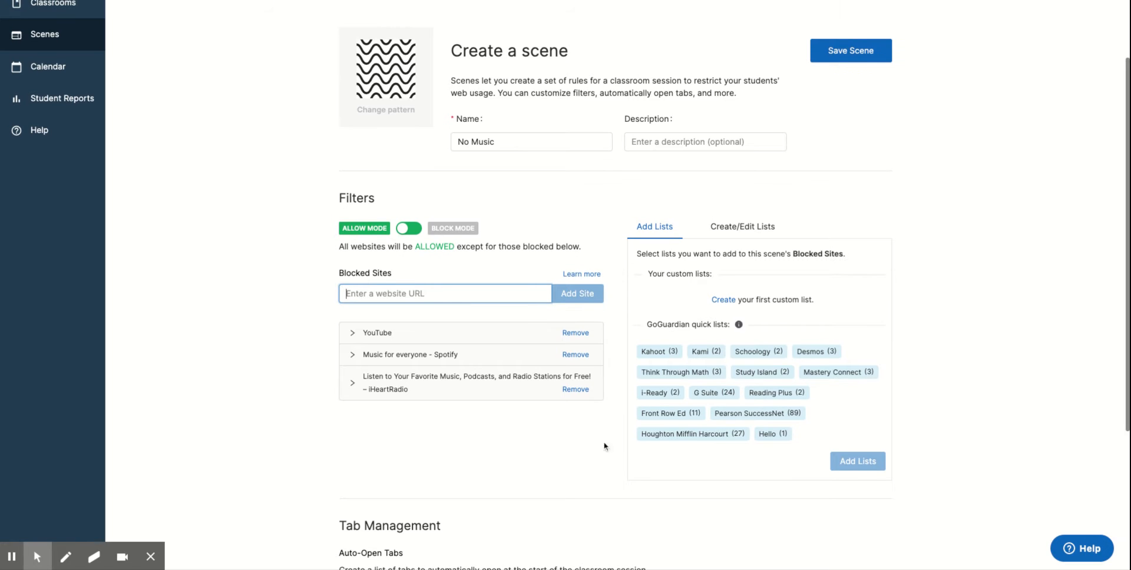
{"action": "scroll", "coordinate": [920, 365], "scroll_direction": "down", "scroll_amount": 5}
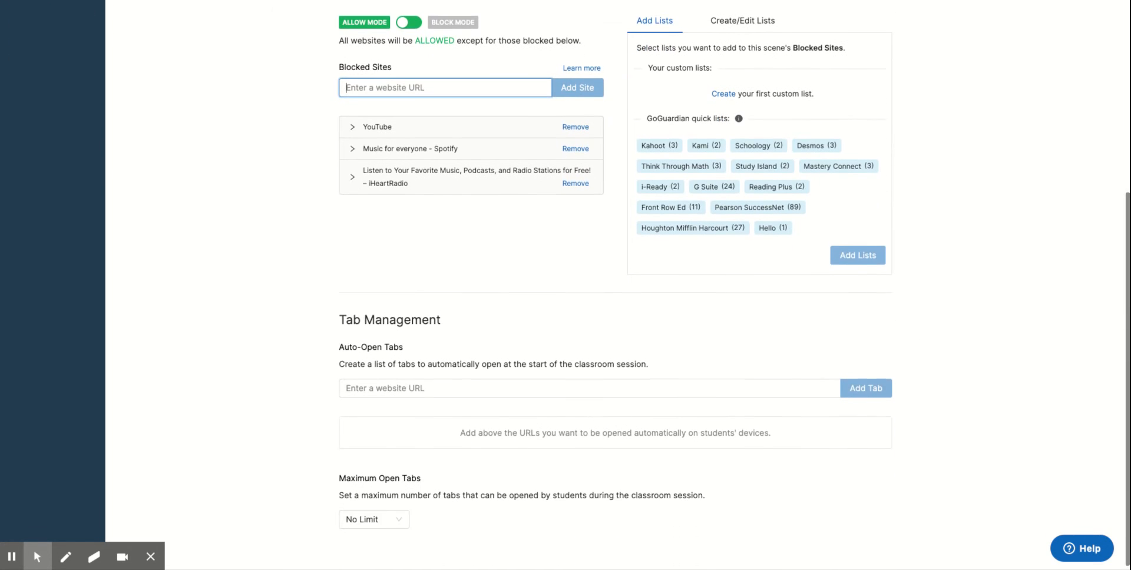
{"action": "left_click", "coordinate": [411, 388]}
{"action": "left_click", "coordinate": [370, 389]}
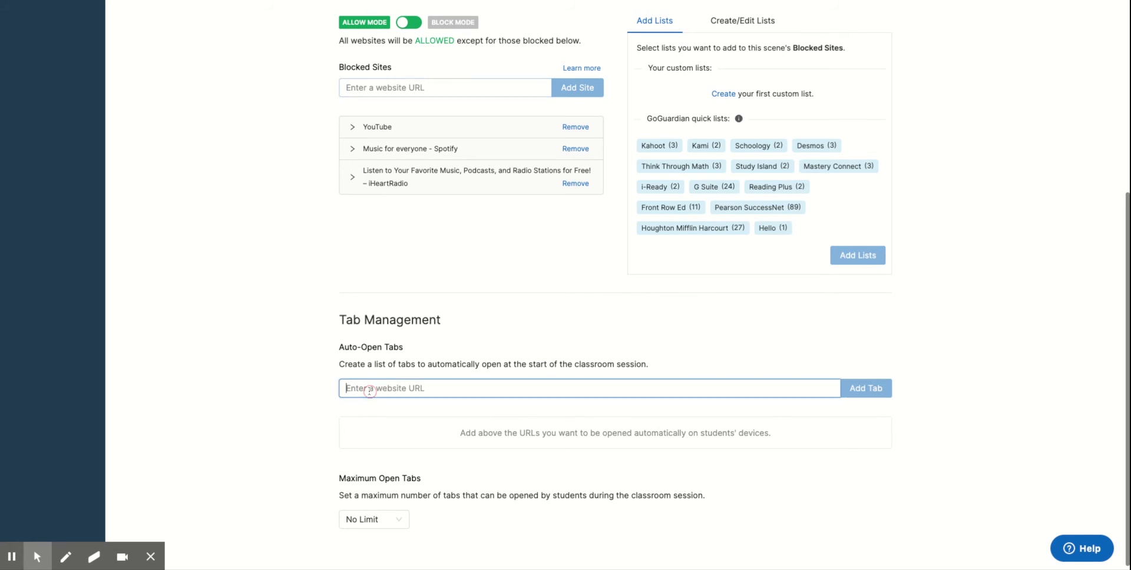
{"action": "type", "text": "c"}
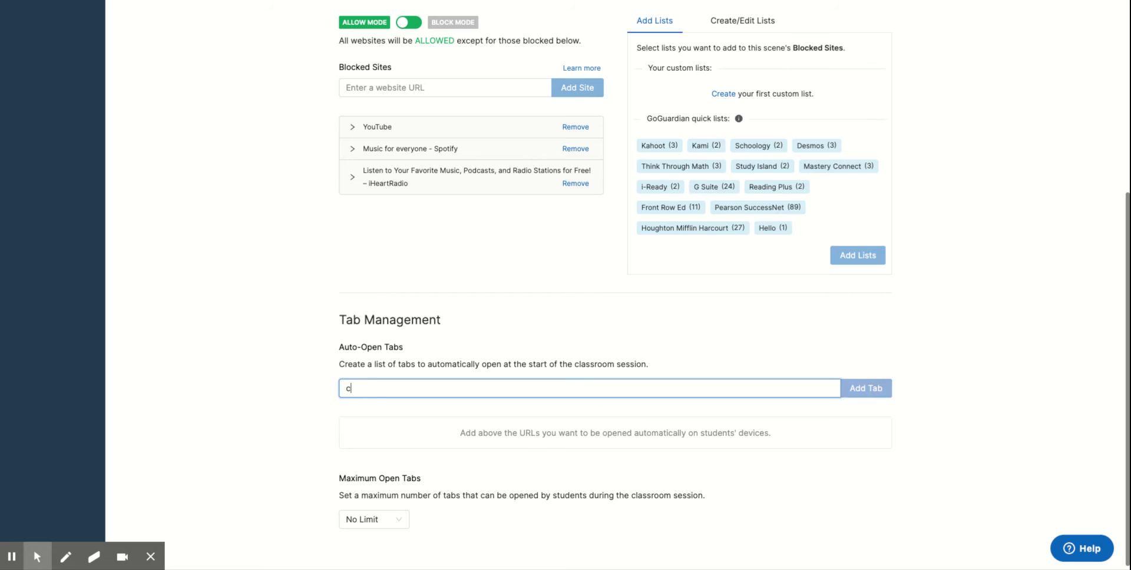
{"action": "type", "text": "lasssr"}
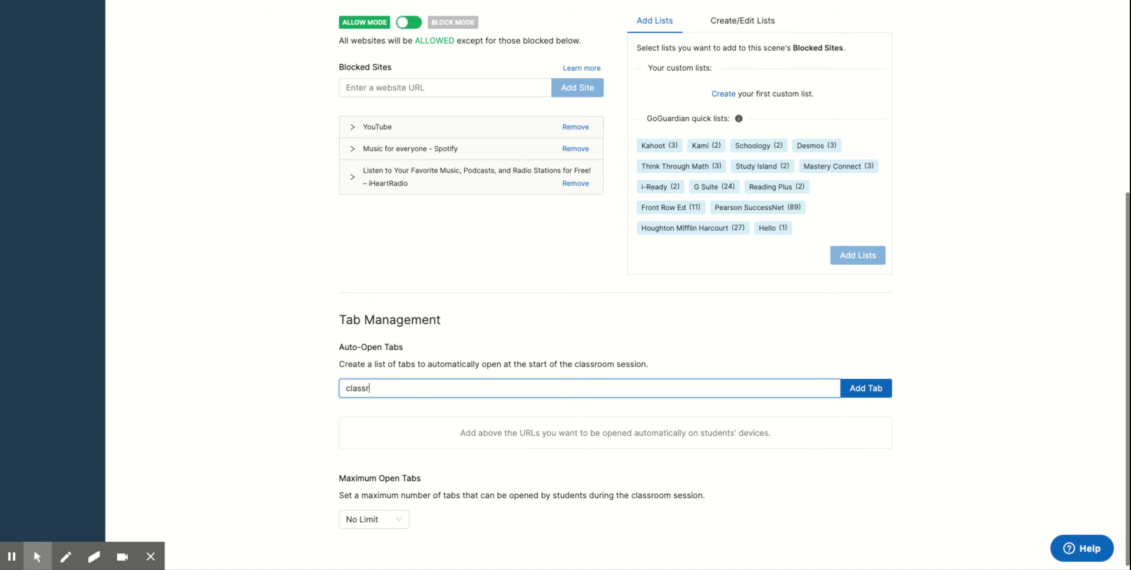
{"action": "type", "text": "oom.google.com"}
{"action": "left_click", "coordinate": [873, 393]}
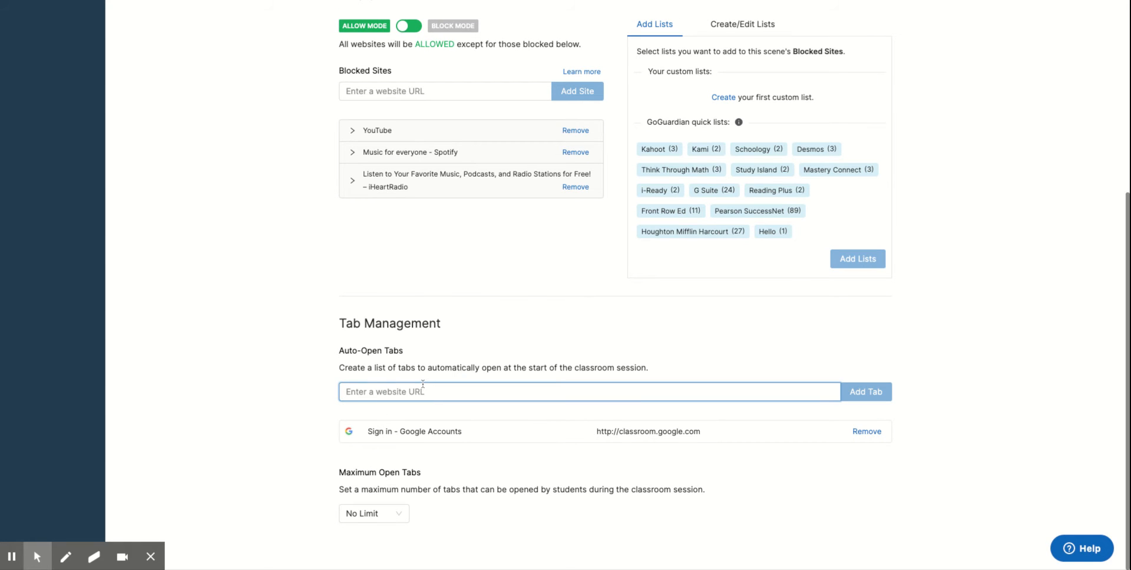
Add drive.google.com and seesaw.com to the scene's auto-open tabs
{"action": "type", "text": "googld"}
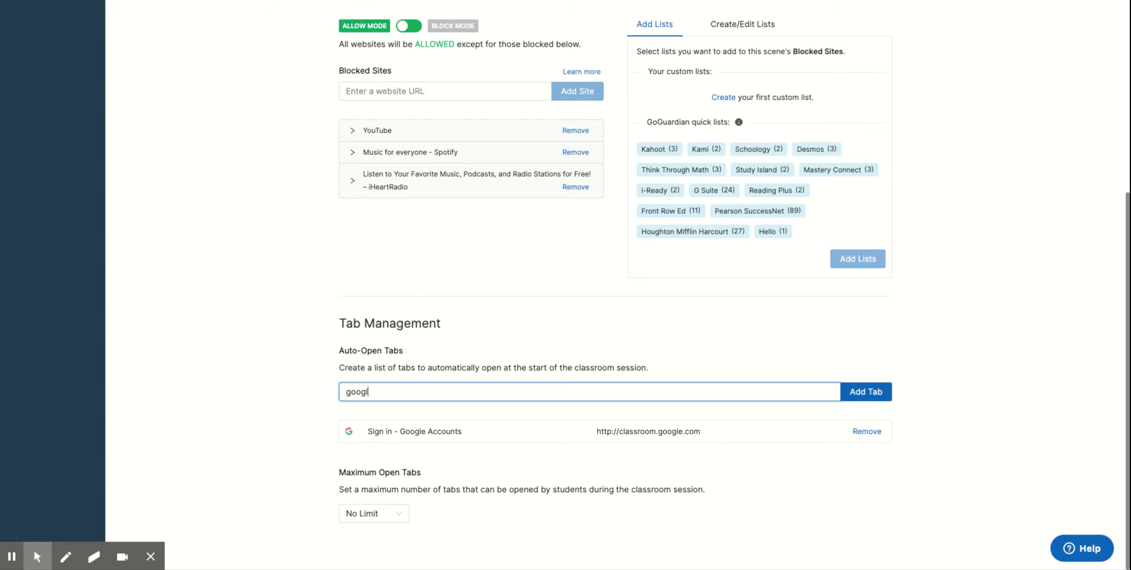
{"action": "key", "text": "BackSpace"}
{"action": "key", "text": "BackSpace"}
{"action": "key", "text": "BackSpace"}
{"action": "key", "text": "BackSpace"}
{"action": "key", "text": "BackSpace"}
{"action": "type", "text": "drive.googele.com"}
{"action": "left_click", "coordinate": [864, 385]}
{"action": "left_click", "coordinate": [864, 385]}
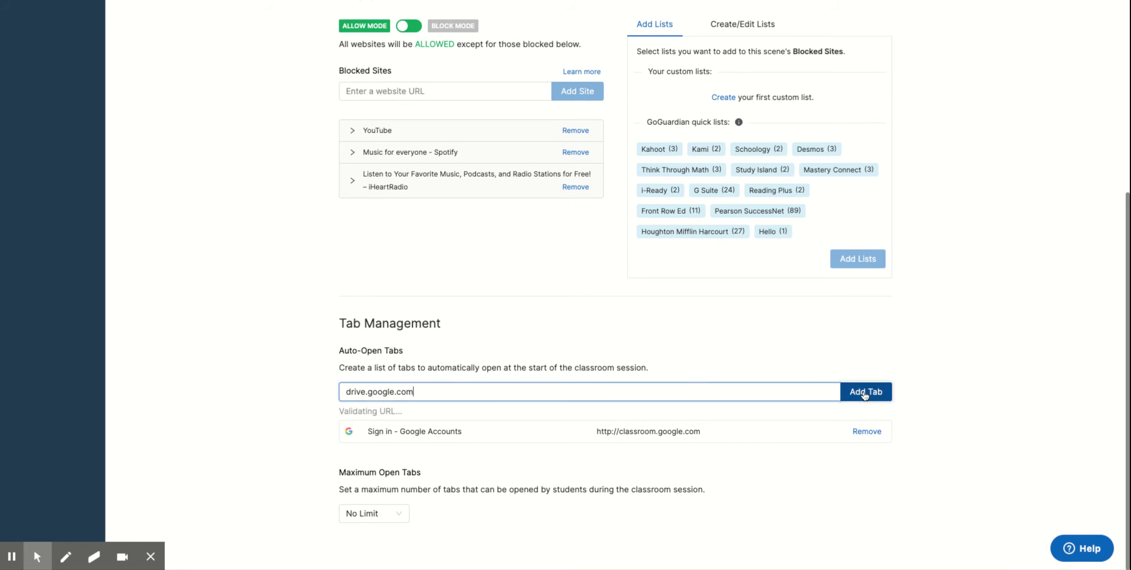
{"action": "type", "text": "seesaw.com"}
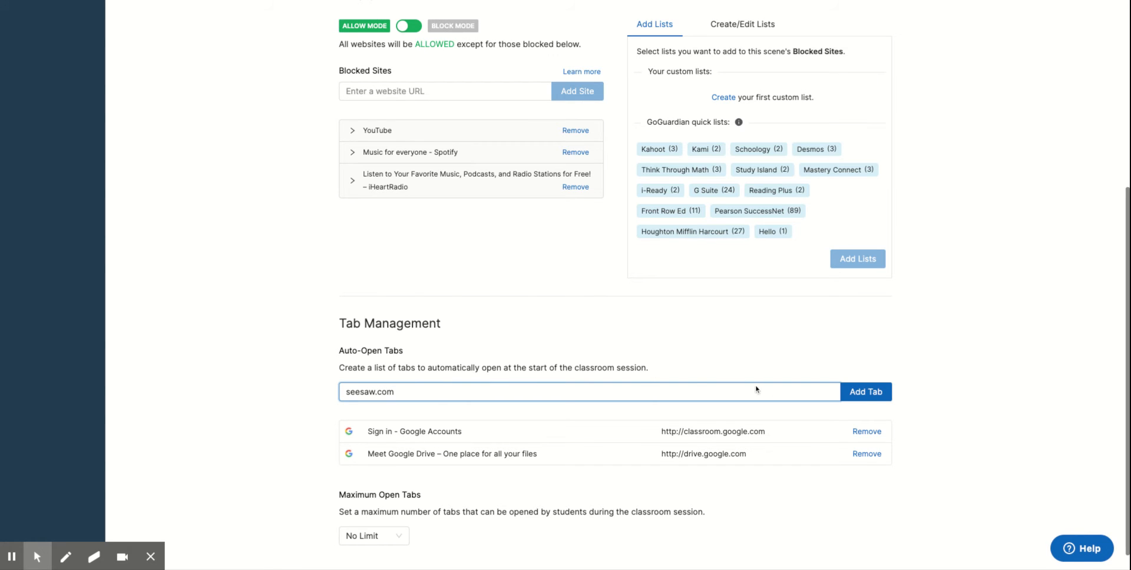
{"action": "left_click", "coordinate": [868, 397]}
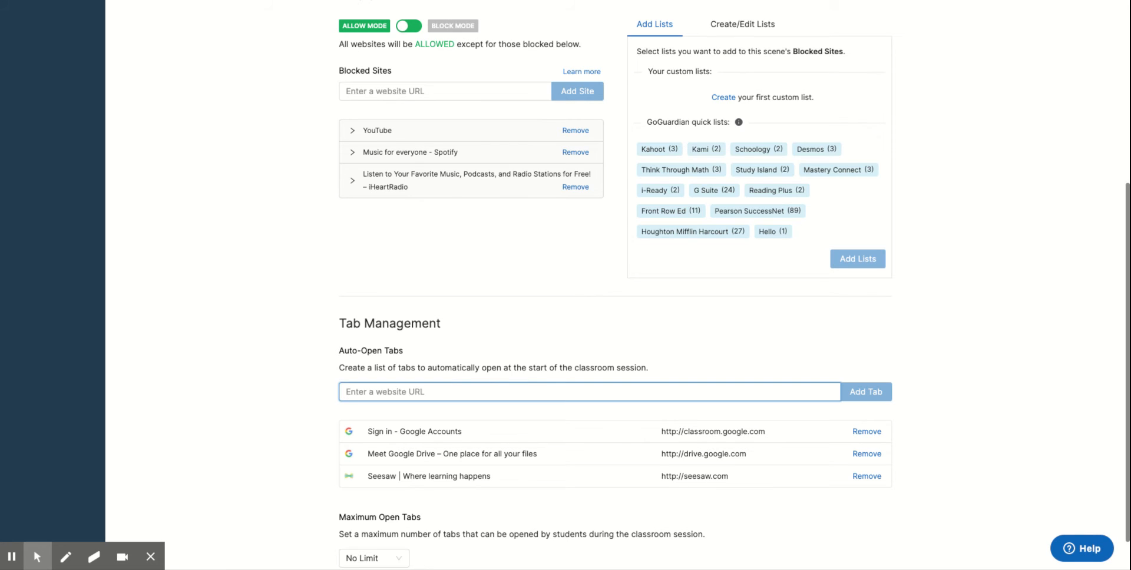
Limit the maximum number of tabs students can open to 2
{"action": "scroll", "coordinate": [395, 513], "scroll_direction": "down", "scroll_amount": 1}
{"action": "left_click", "coordinate": [392, 513]}
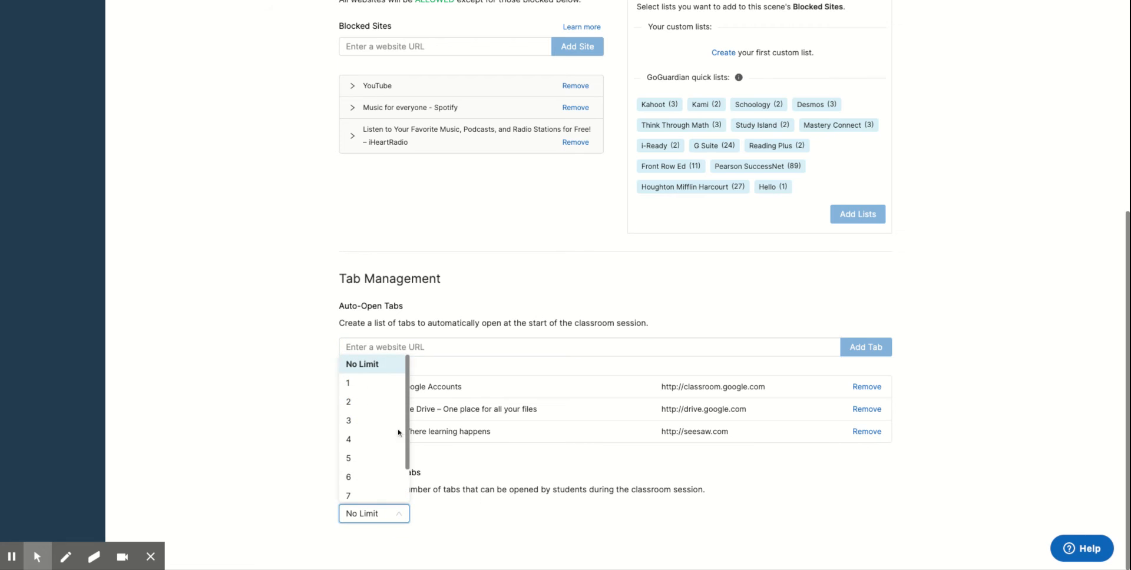
{"action": "scroll", "coordinate": [386, 417], "scroll_direction": "down", "scroll_amount": 1}
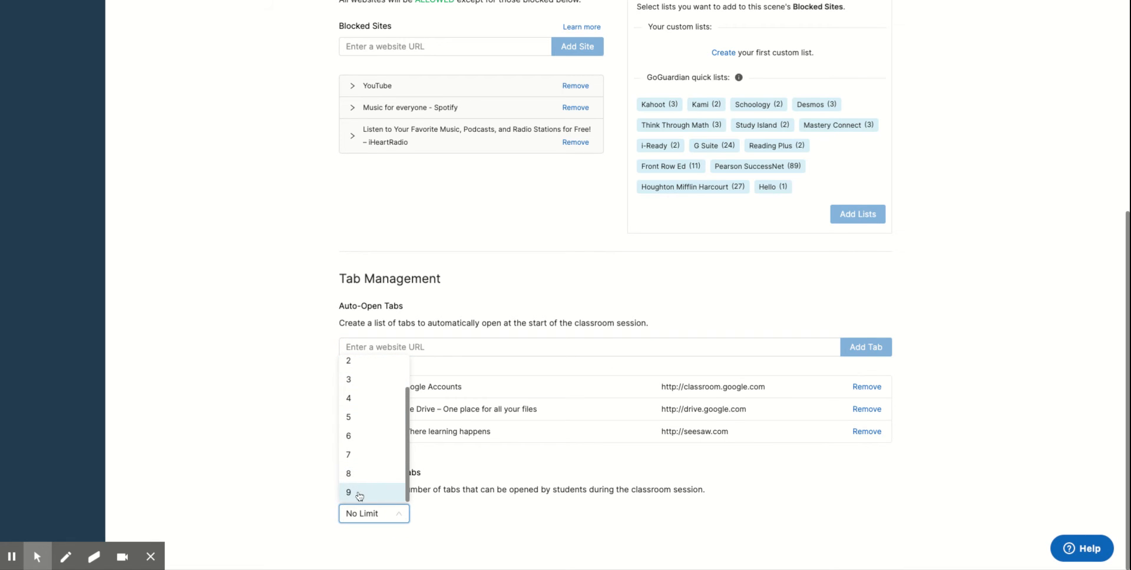
{"action": "scroll", "coordinate": [365, 471], "scroll_direction": "up", "scroll_amount": 1}
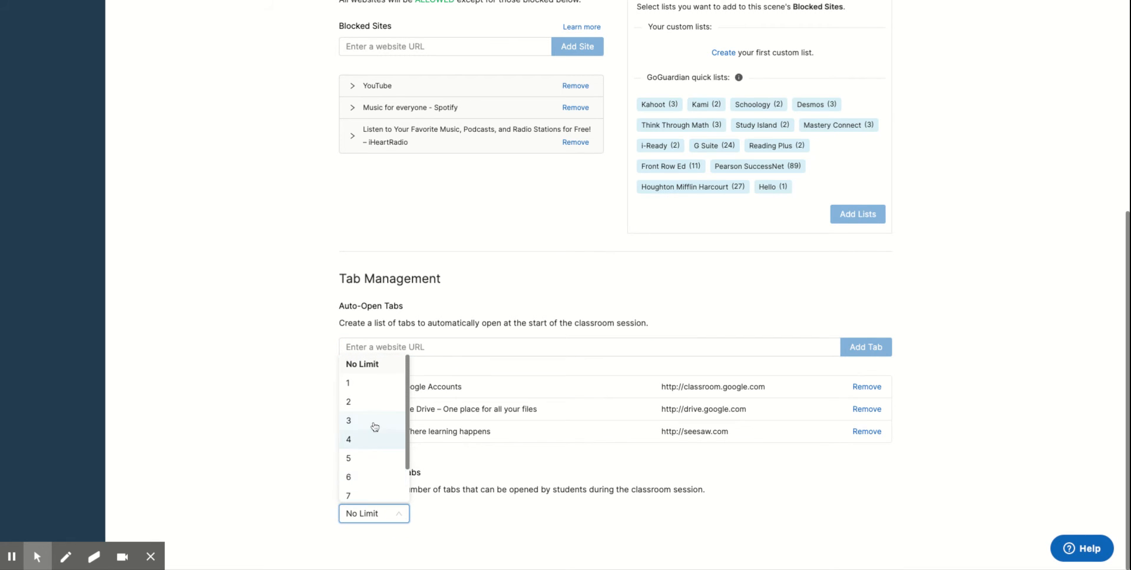
{"action": "left_click", "coordinate": [365, 403]}
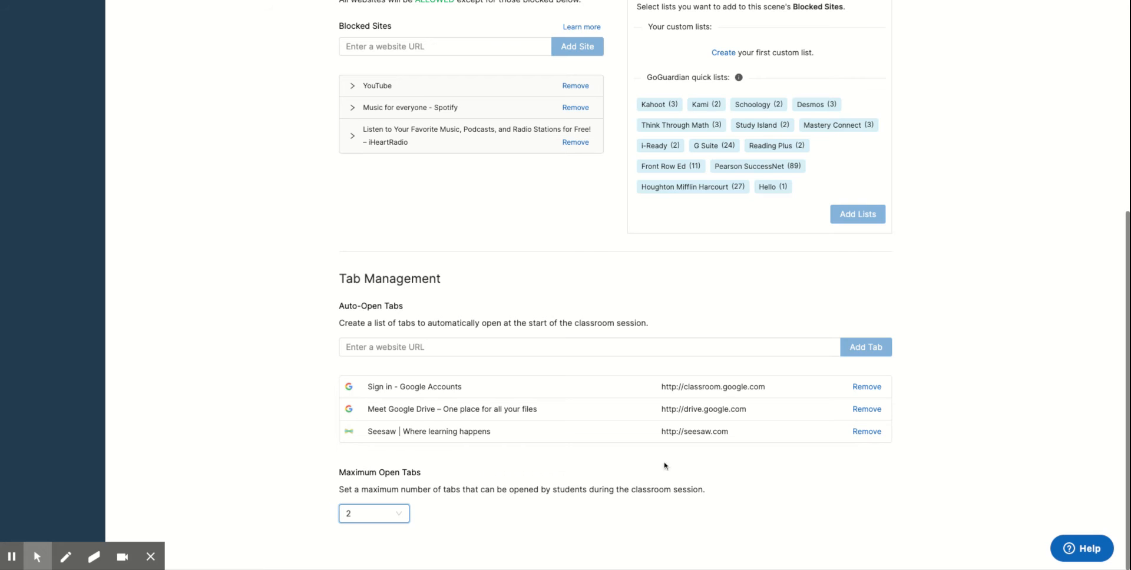
{"action": "scroll", "coordinate": [654, 448], "scroll_direction": "up", "scroll_amount": 1}
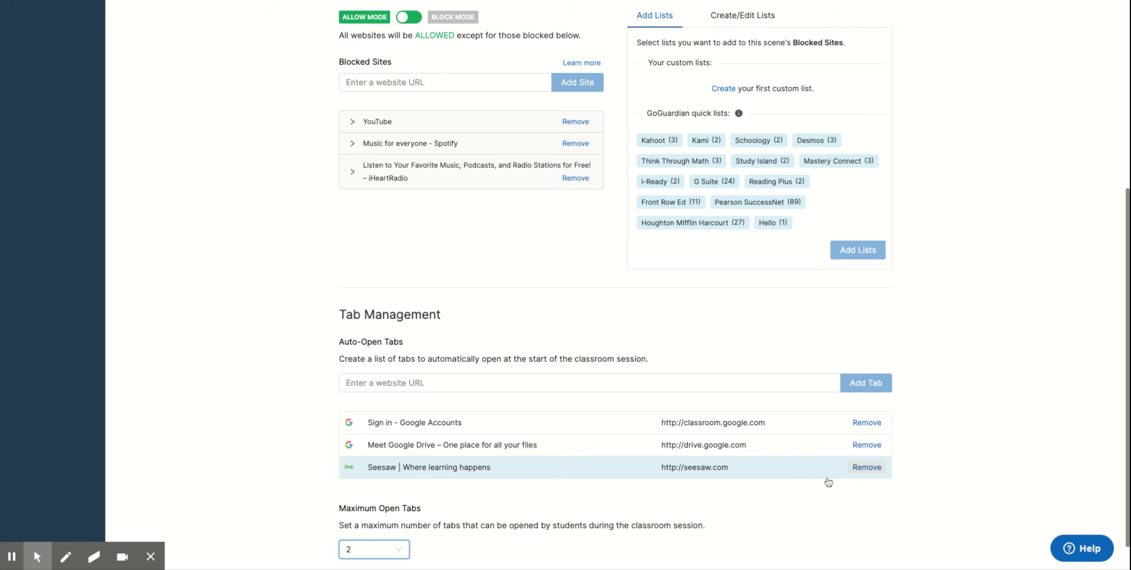
{"action": "scroll", "coordinate": [828, 483], "scroll_direction": "up", "scroll_amount": 2}
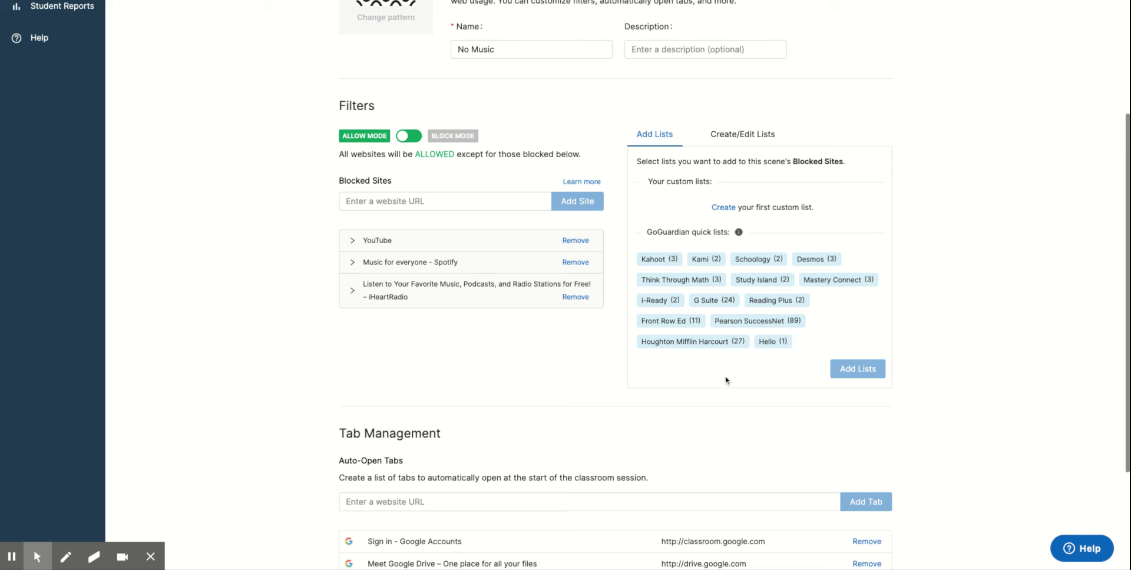
{"action": "left_click", "coordinate": [683, 341]}
{"action": "scroll", "coordinate": [607, 374], "scroll_direction": "up", "scroll_amount": 1}
{"action": "scroll", "coordinate": [845, 193], "scroll_direction": "up", "scroll_amount": 3}
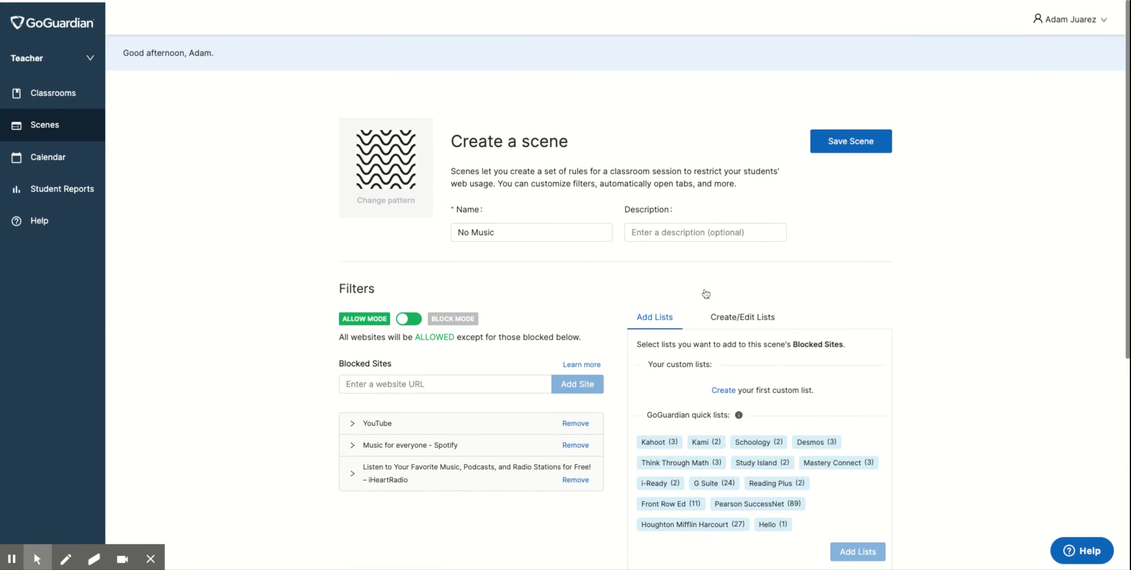
Save the No Music scene and open the Class Shell classroom
{"action": "left_click", "coordinate": [848, 141]}
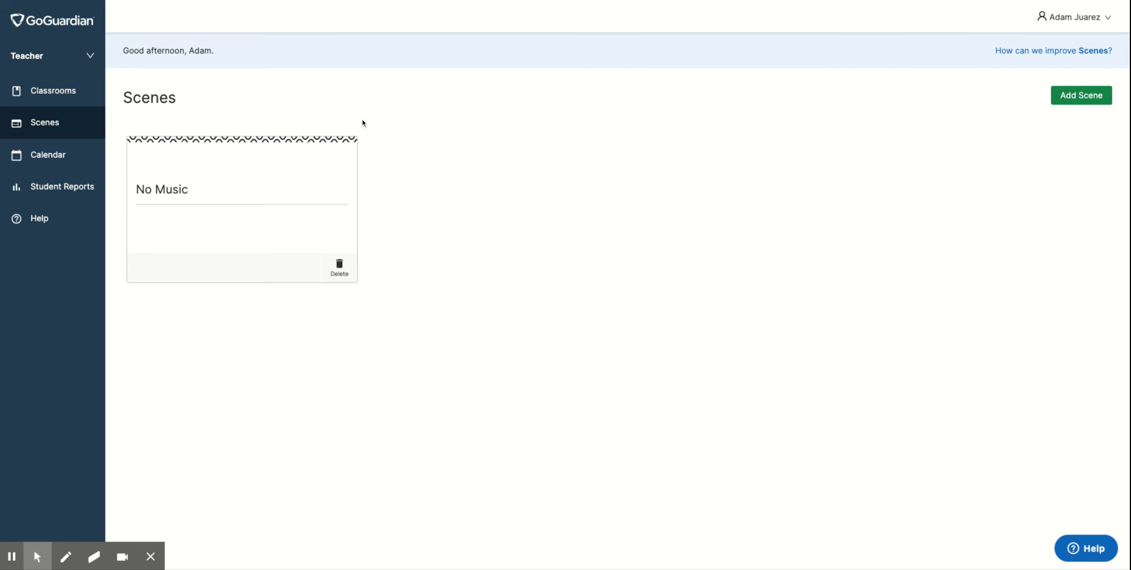
{"action": "left_click", "coordinate": [60, 92]}
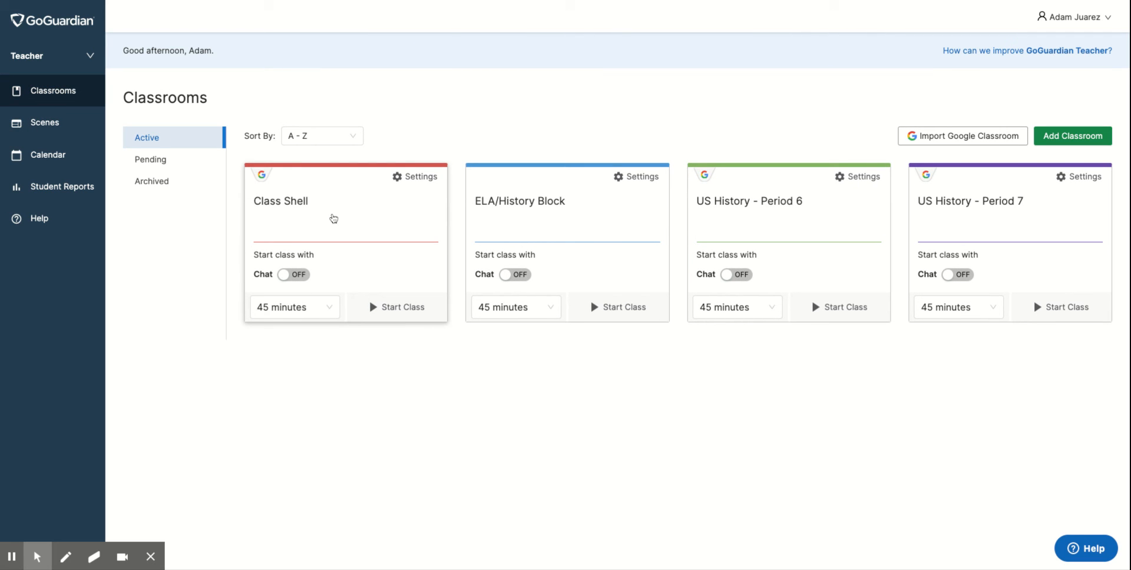
{"action": "left_click", "coordinate": [332, 218]}
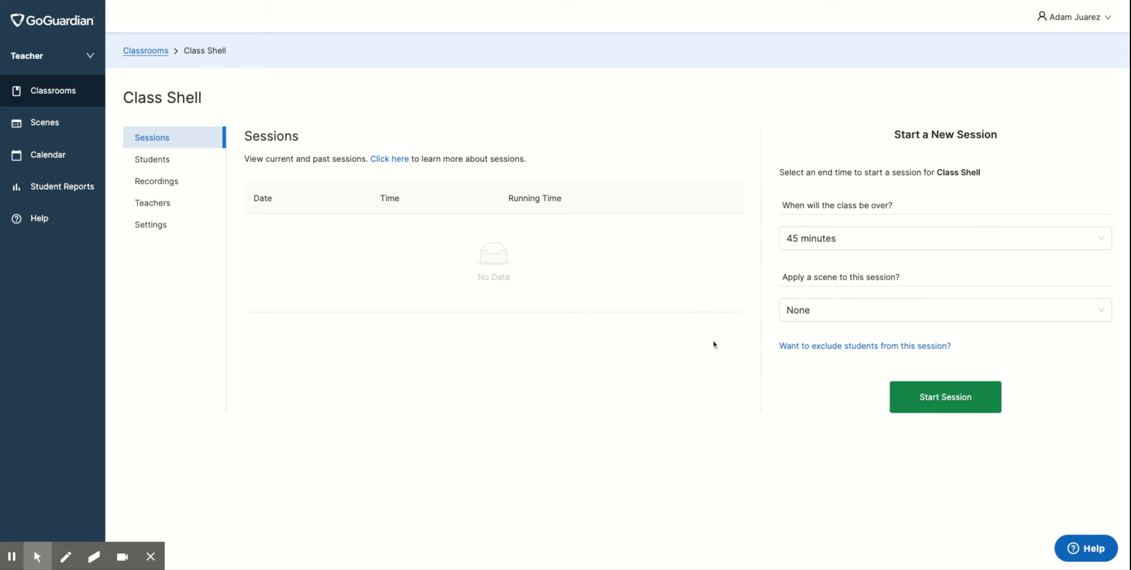
Start a 45-minute session for Class Shell with the No Music scene applied
{"action": "left_click", "coordinate": [848, 240]}
{"action": "left_click", "coordinate": [769, 405]}
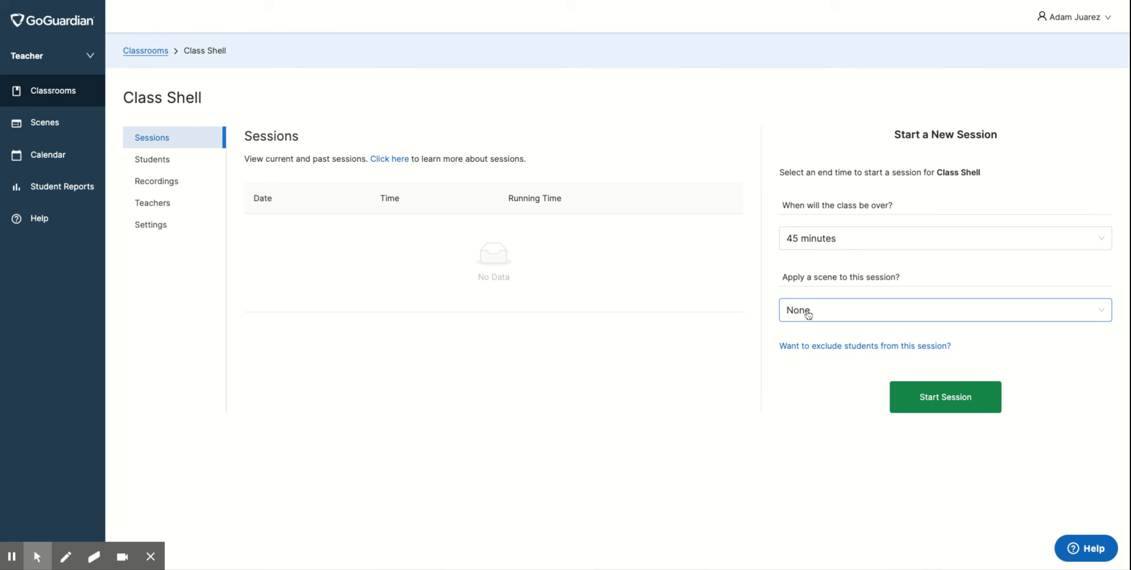
{"action": "left_click", "coordinate": [824, 318]}
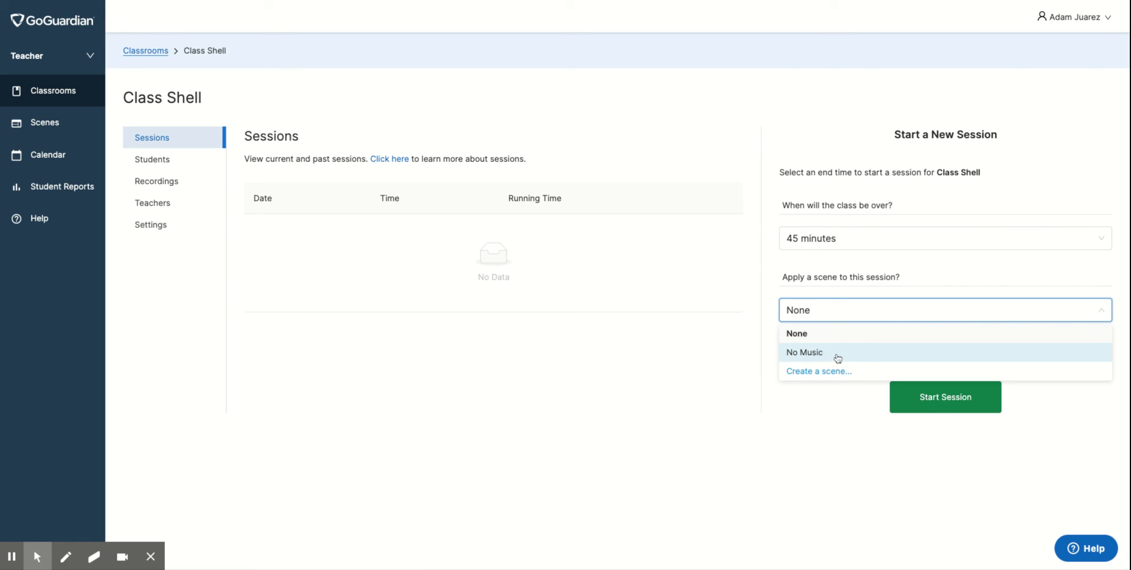
{"action": "left_click", "coordinate": [822, 356]}
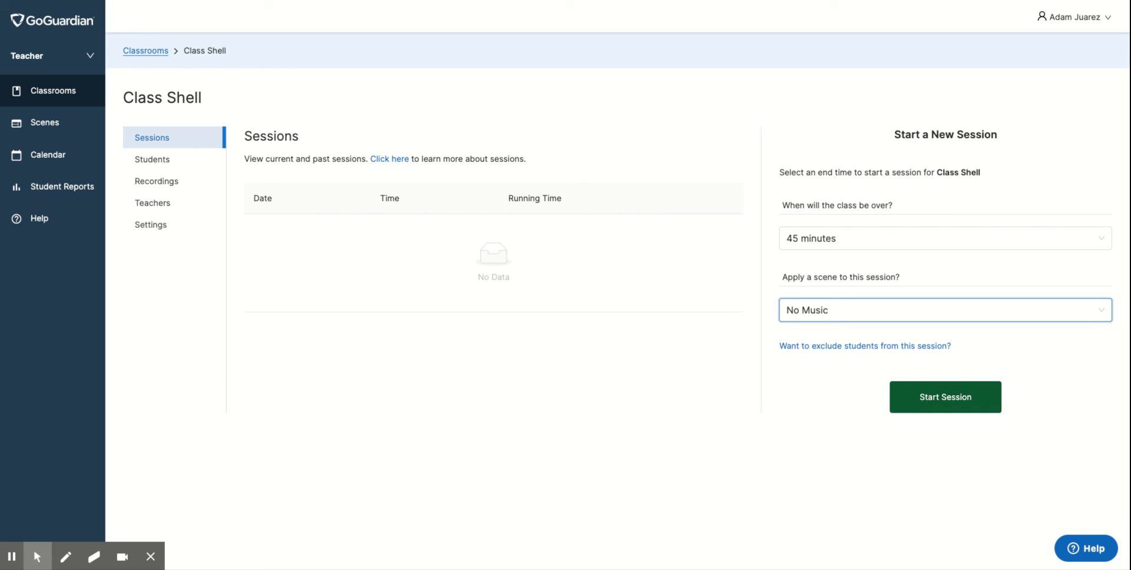
{"action": "left_click", "coordinate": [945, 397]}
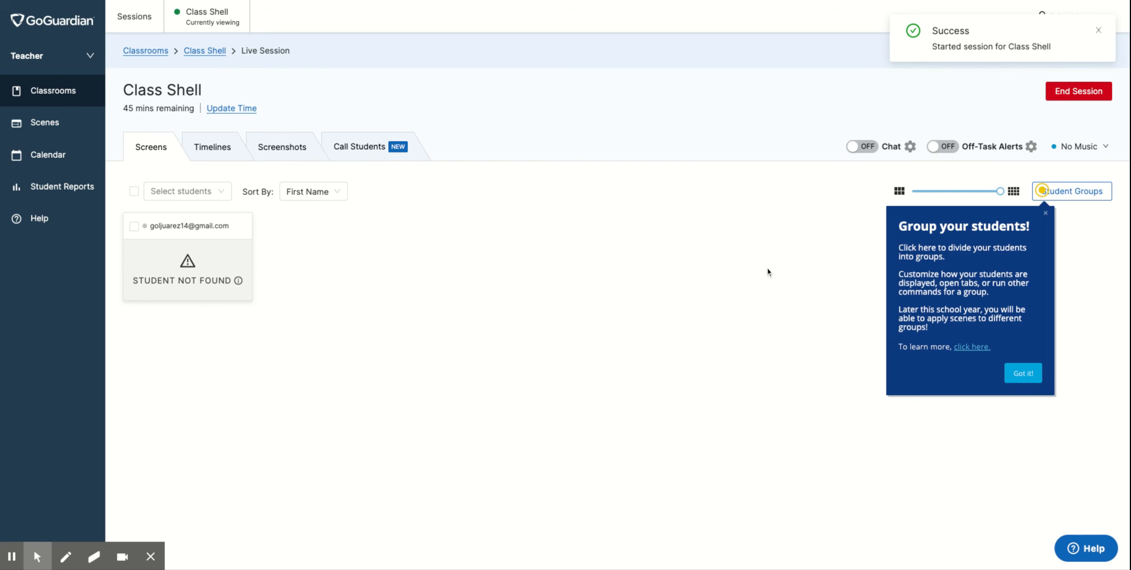
Dismiss the student grouping tip and end the live Class Shell session
{"action": "left_click", "coordinate": [1047, 215]}
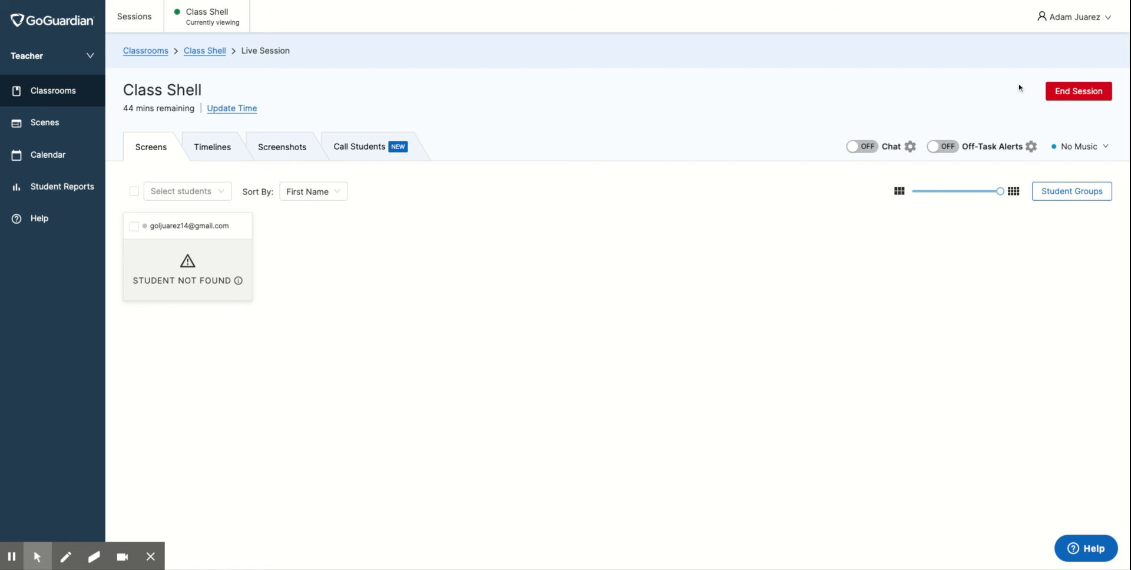
{"action": "left_click", "coordinate": [1063, 90]}
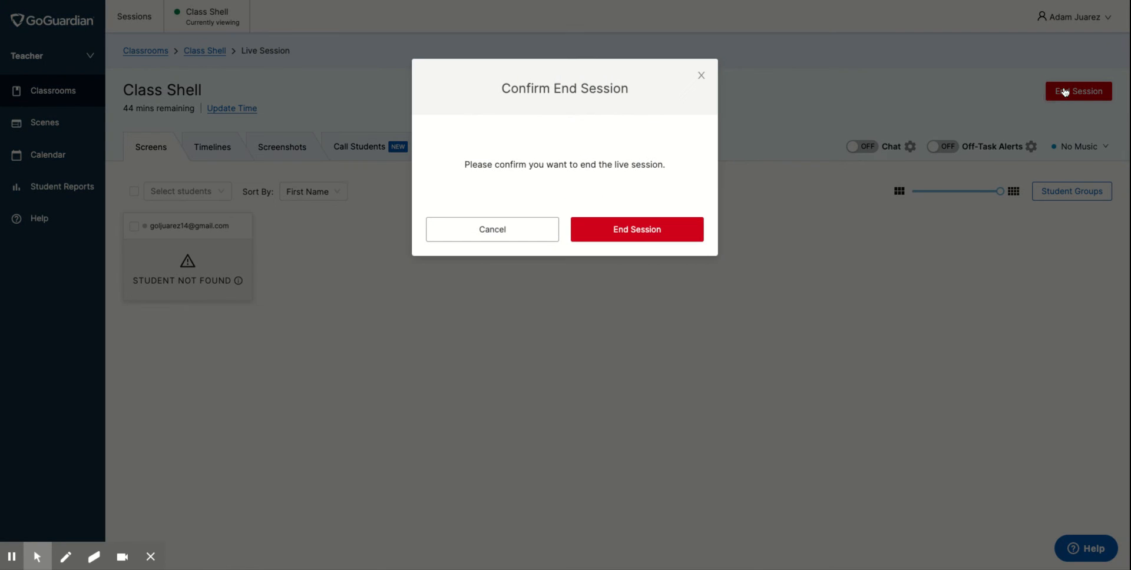
{"action": "left_click", "coordinate": [634, 229]}
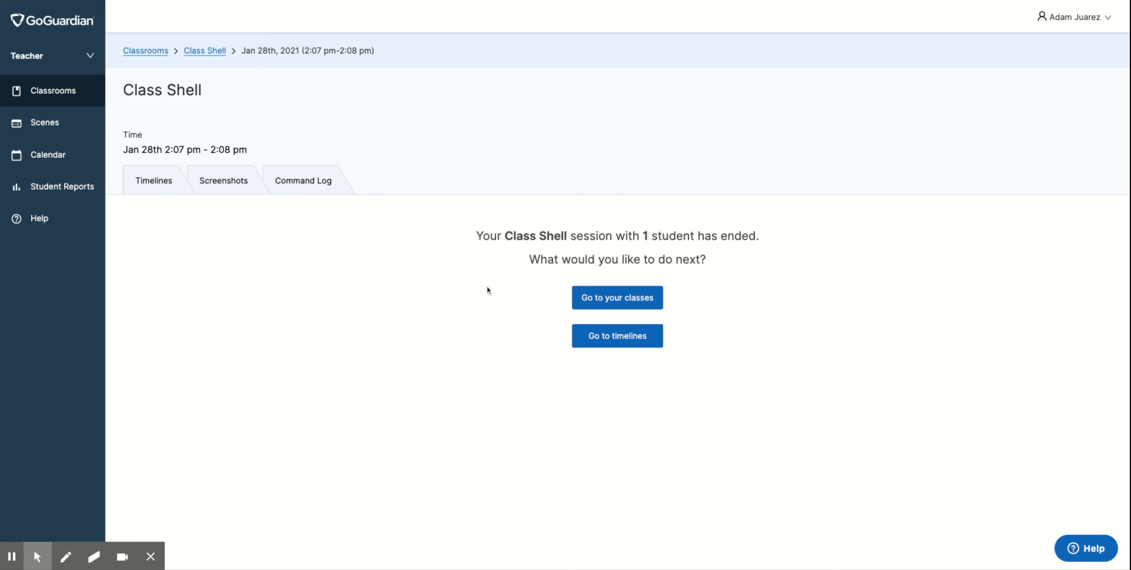